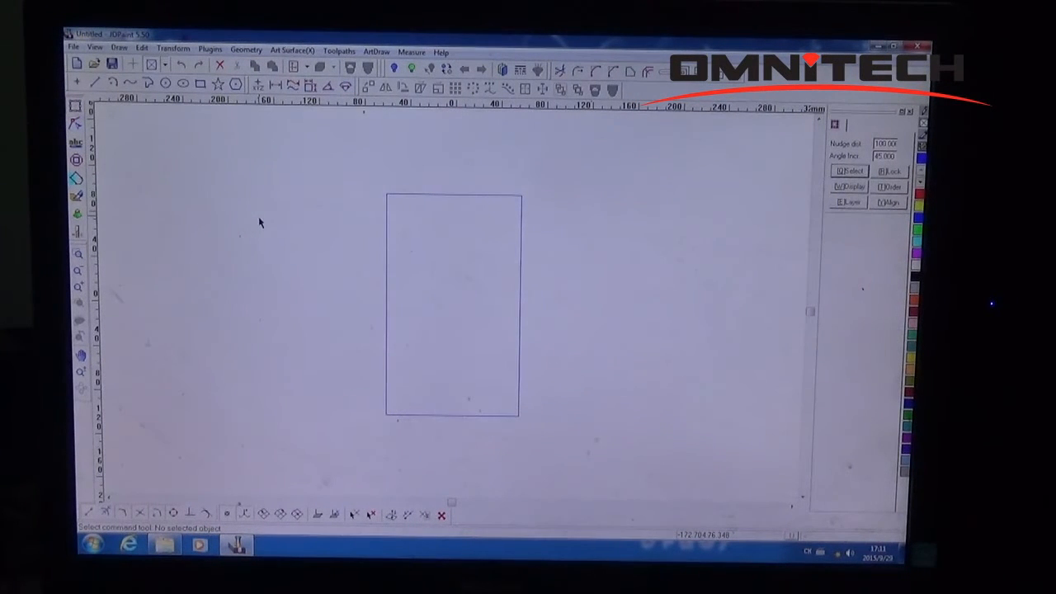
Start a 3D model import and filter the file list to STL files.
left_click(74, 46)
mouse_move(103, 133)
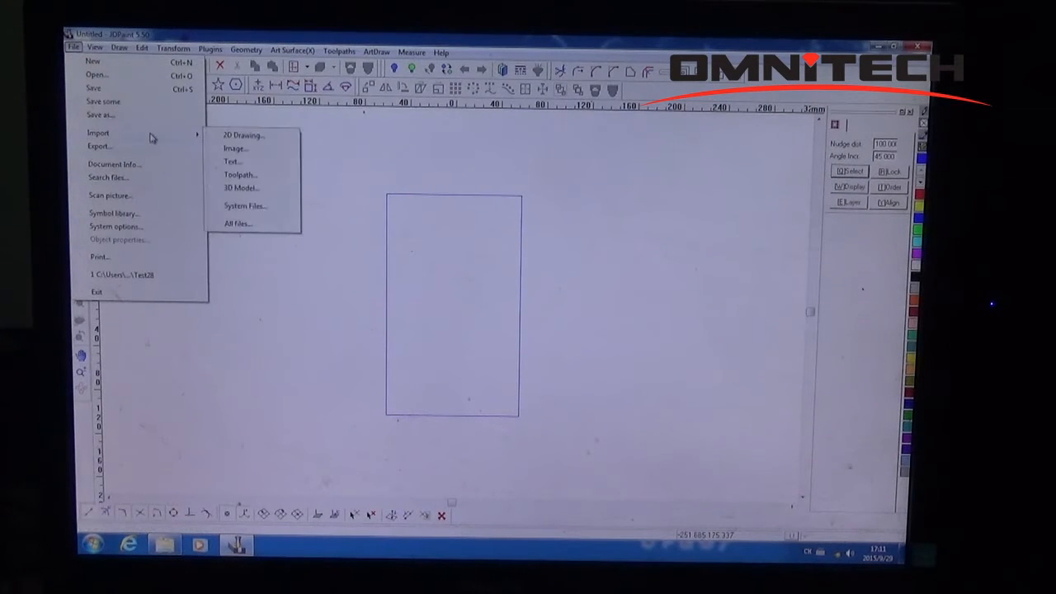
left_click(258, 188)
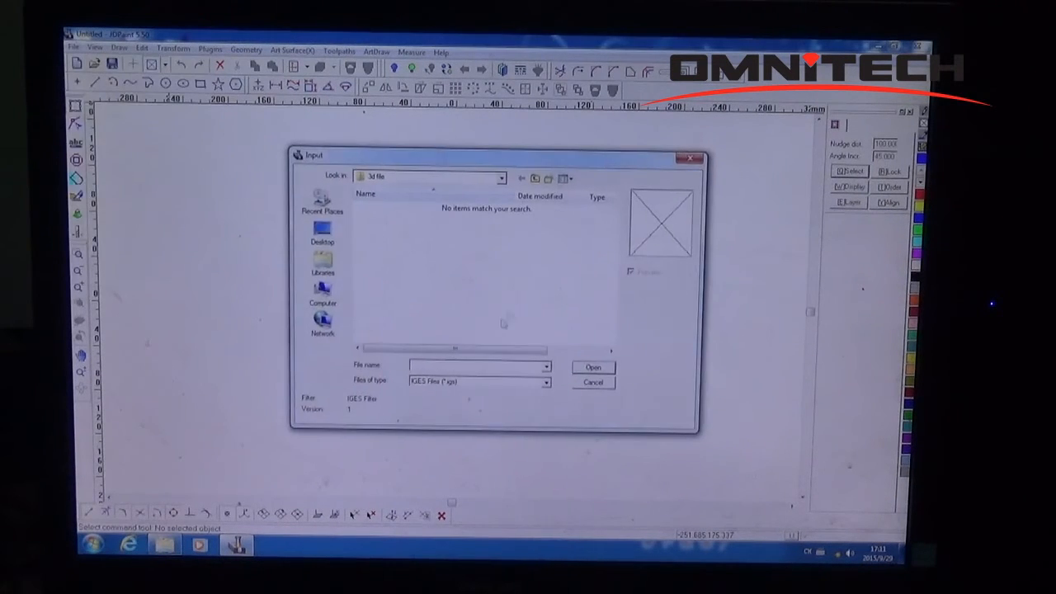
left_click(477, 381)
left_click(488, 403)
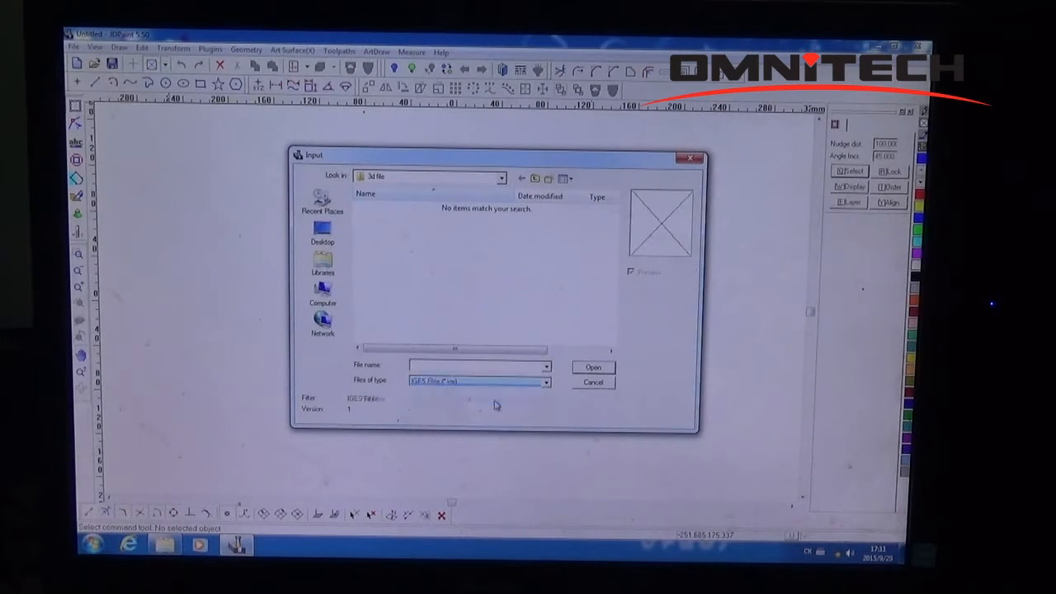
Import the Balyasina_005 STL baluster model with the default import settings.
left_click(436, 208)
left_click(591, 368)
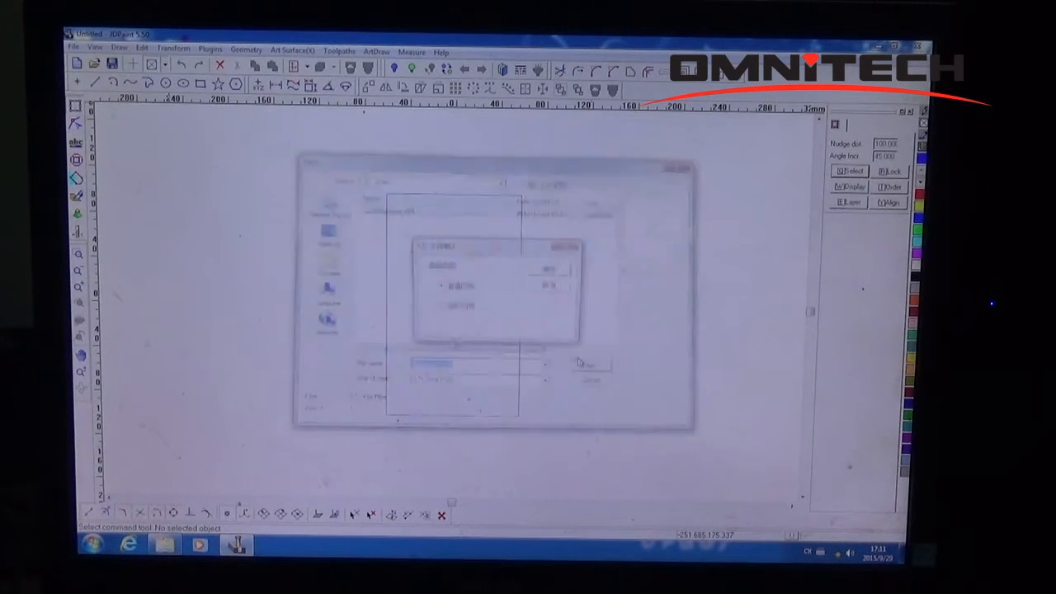
left_click(551, 271)
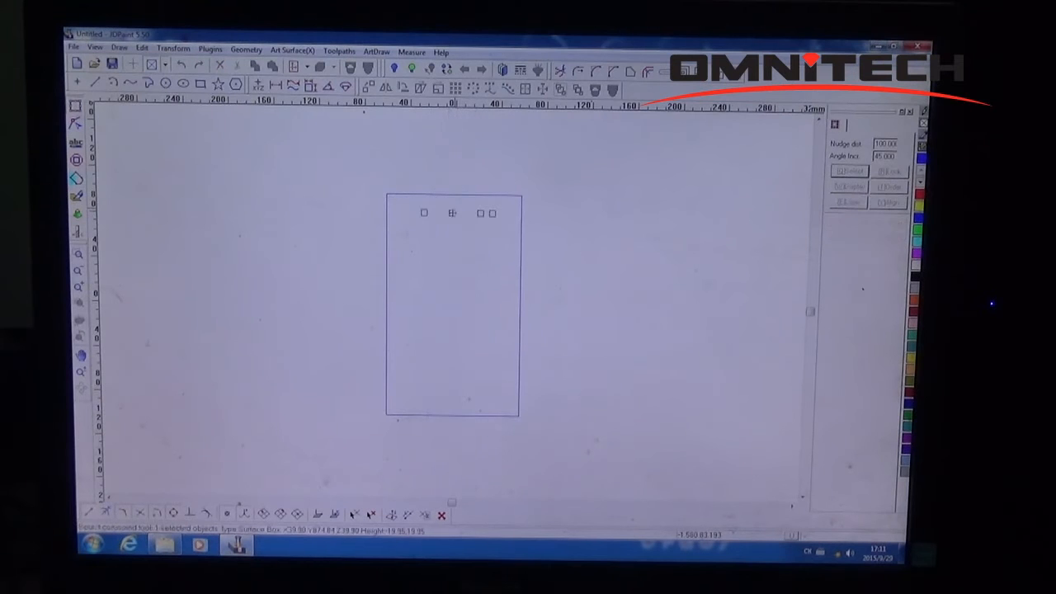
scroll(488, 281, "down", 3)
scroll(495, 276, "down", 1)
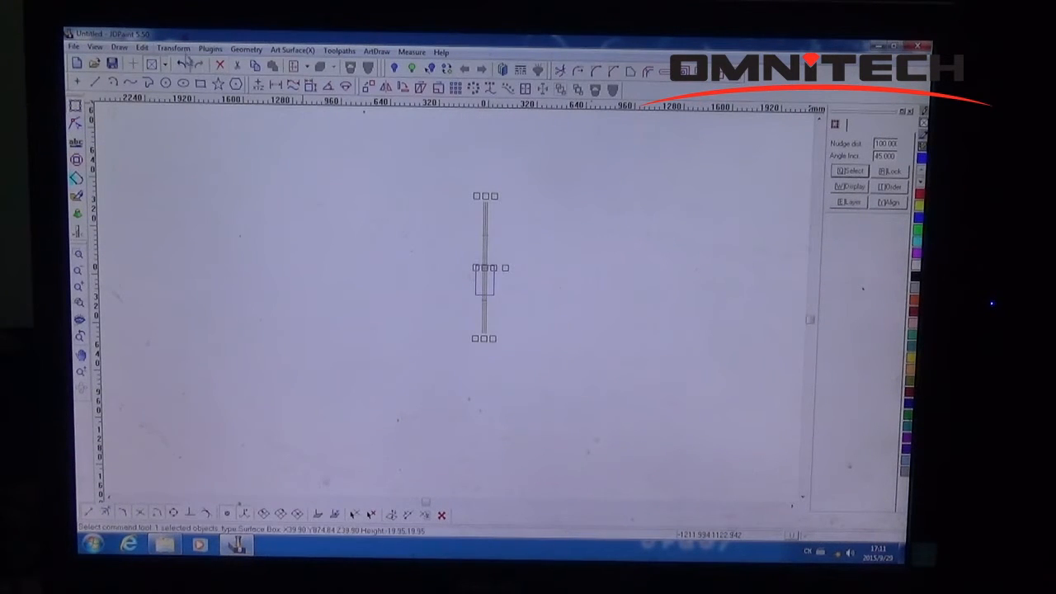
Scale the imported model in 3D to 28 × 300 × 28 mm and select it.
left_click(184, 51)
mouse_move(198, 134)
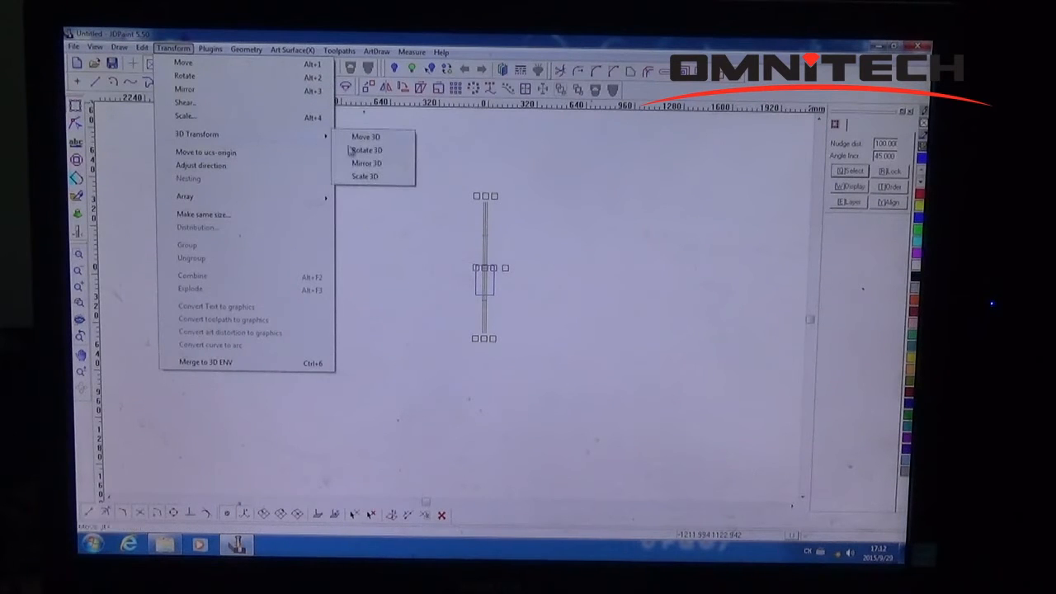
left_click(365, 177)
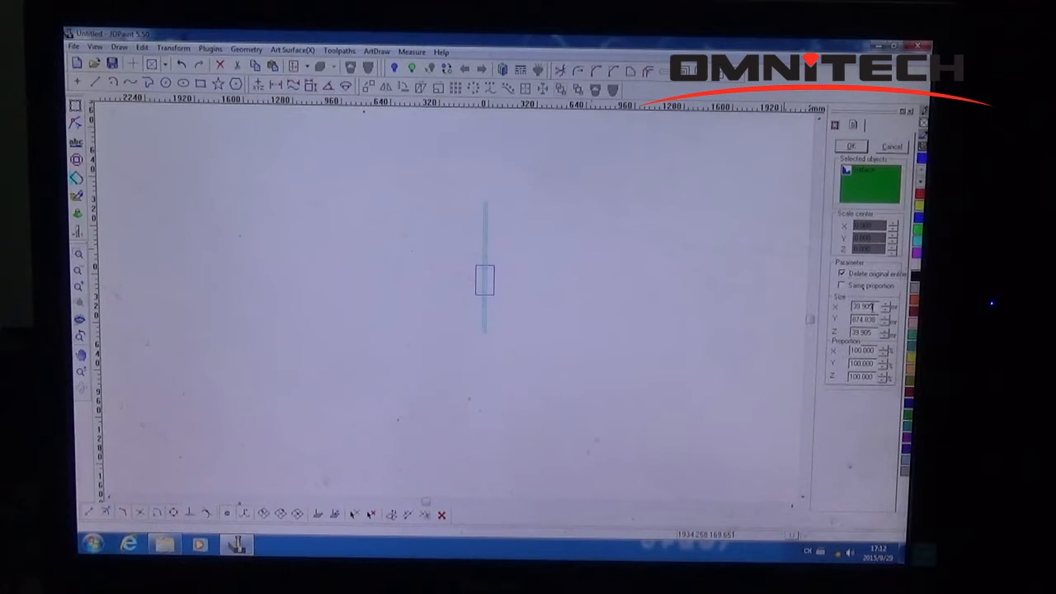
type("30")
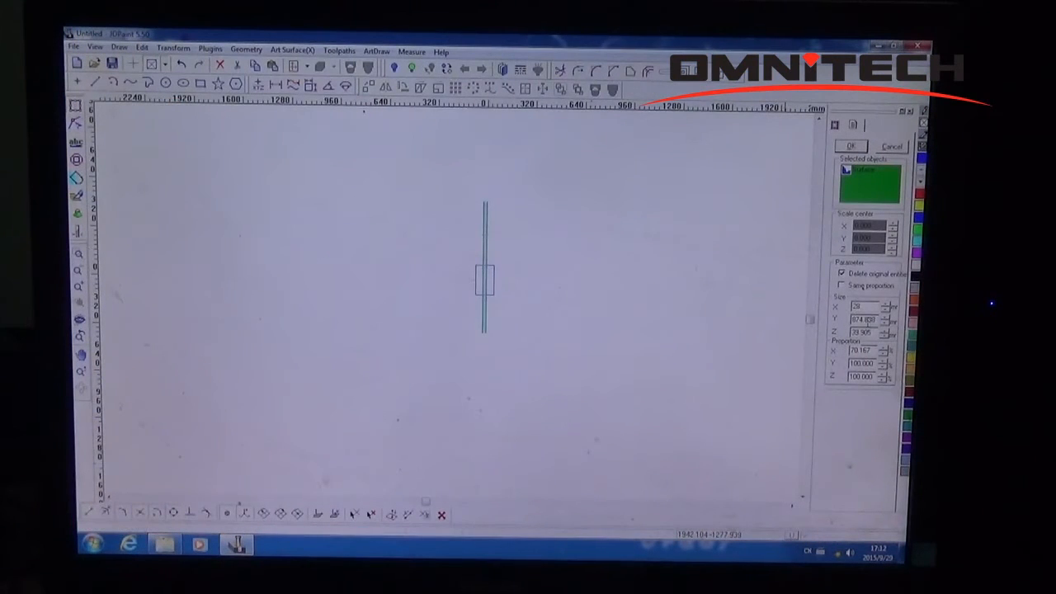
type("300")
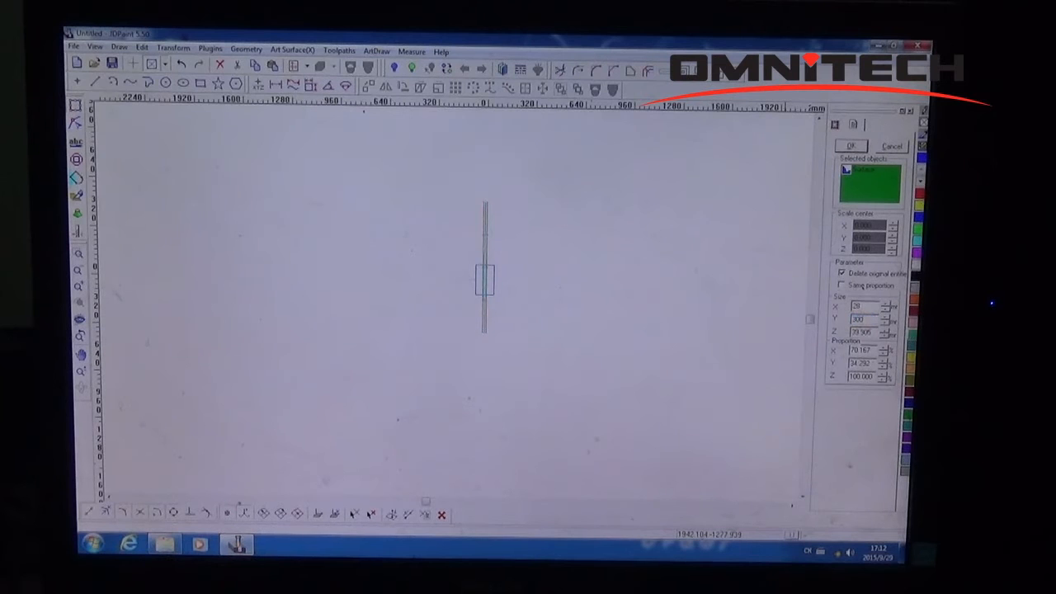
type("5")
left_click(859, 148)
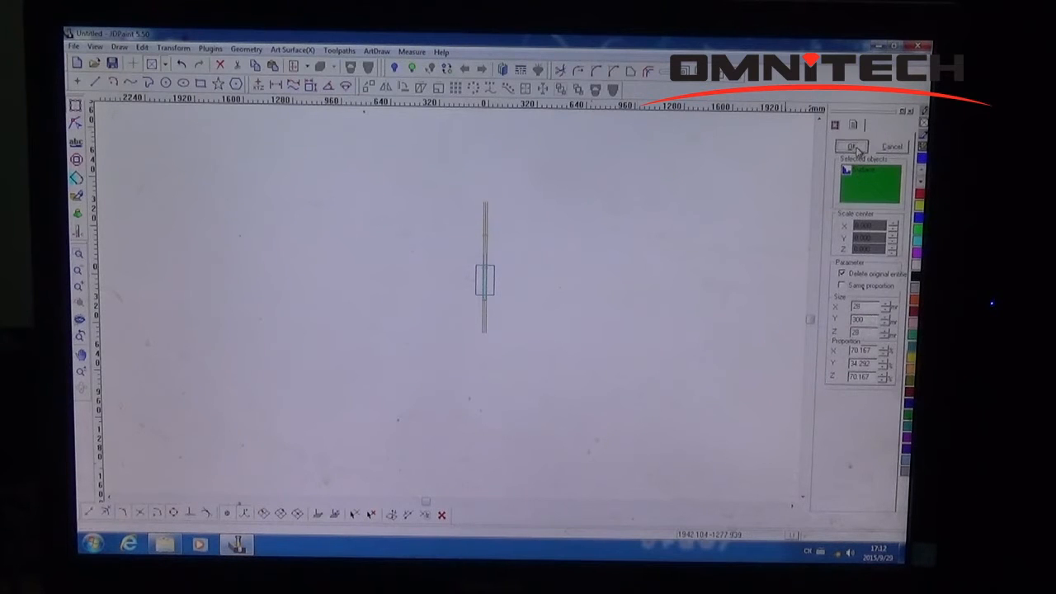
left_click(481, 283)
scroll(515, 272, "up", 2)
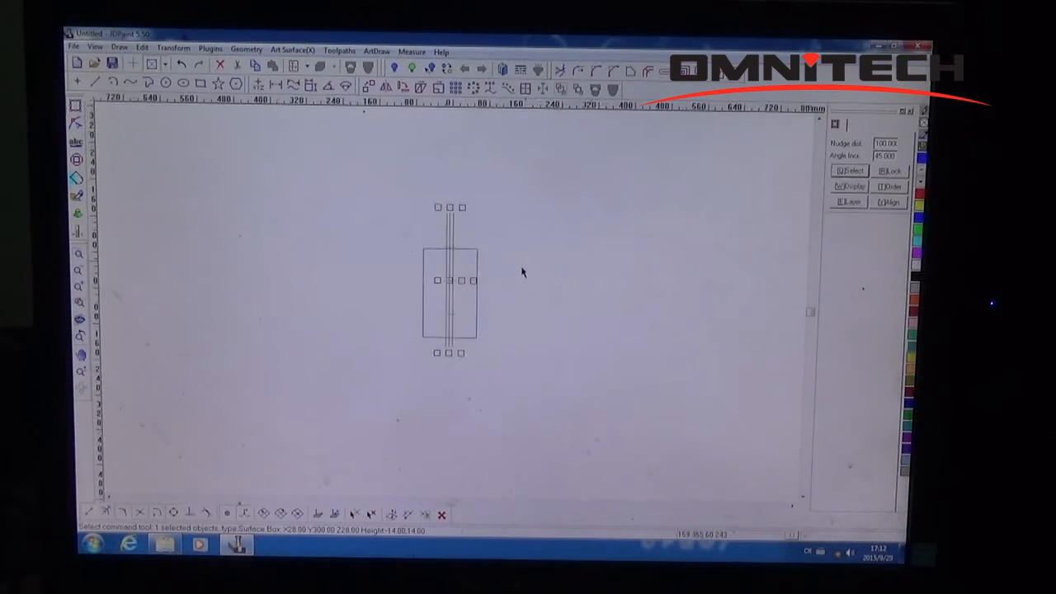
Move the resized model to the UCS origin.
left_click(175, 49)
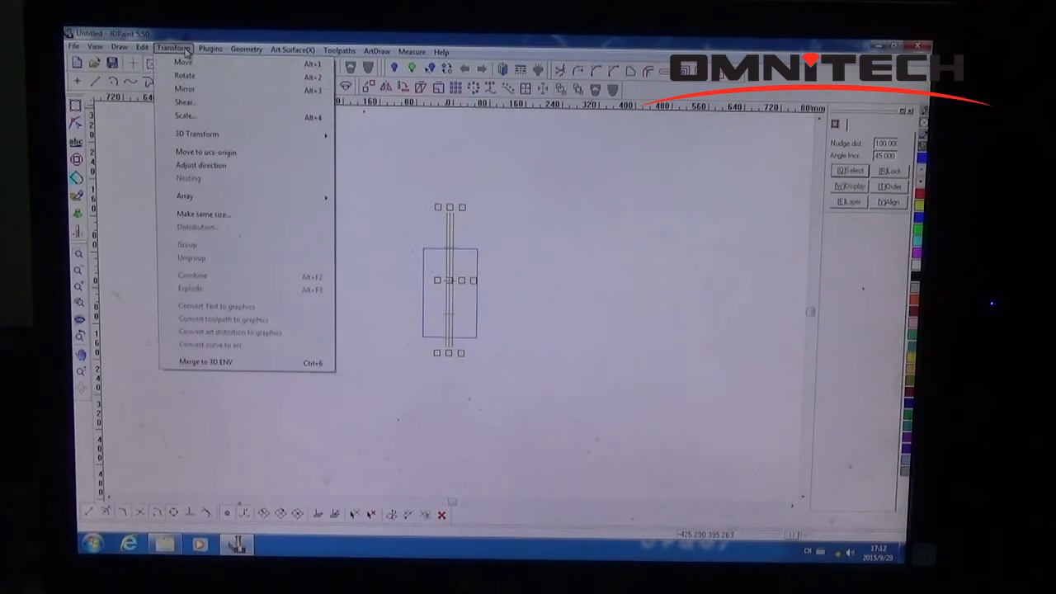
left_click(227, 151)
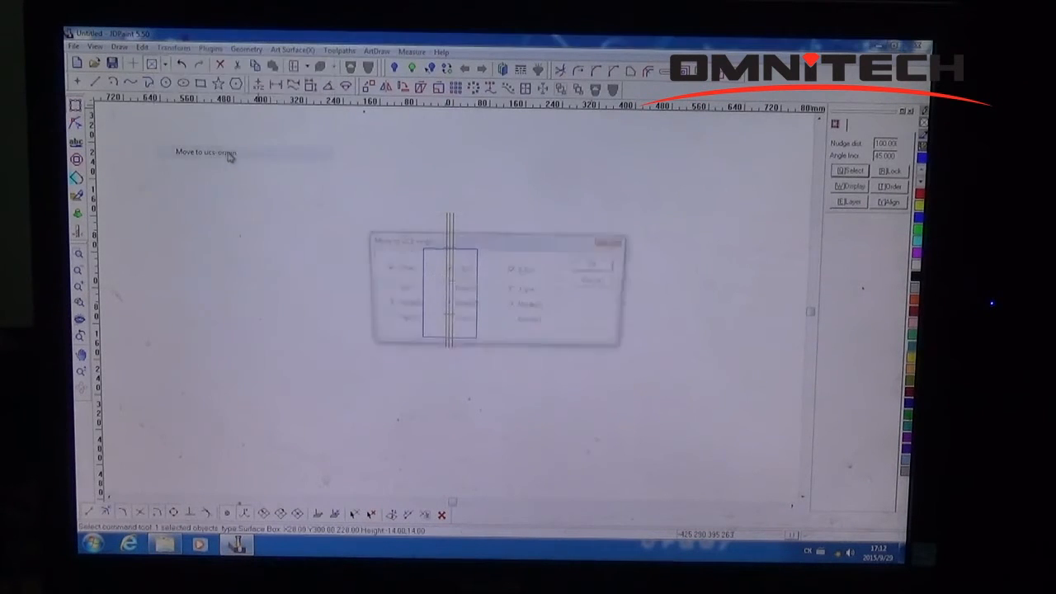
left_click(589, 266)
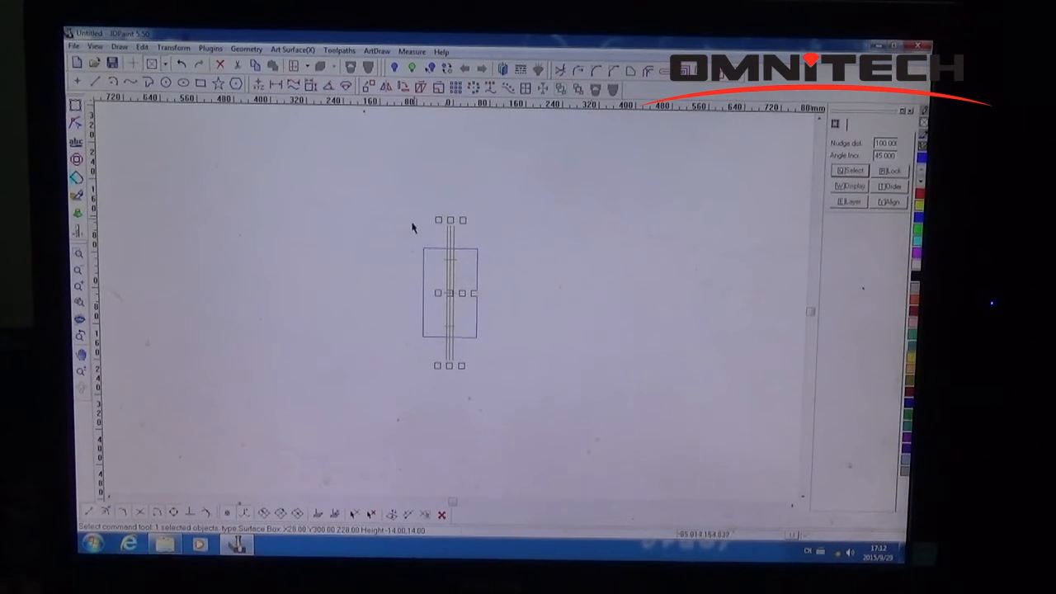
Rotate the model 90° about Z, deleting the original, and select the horizontal result.
left_click(174, 48)
mouse_move(198, 134)
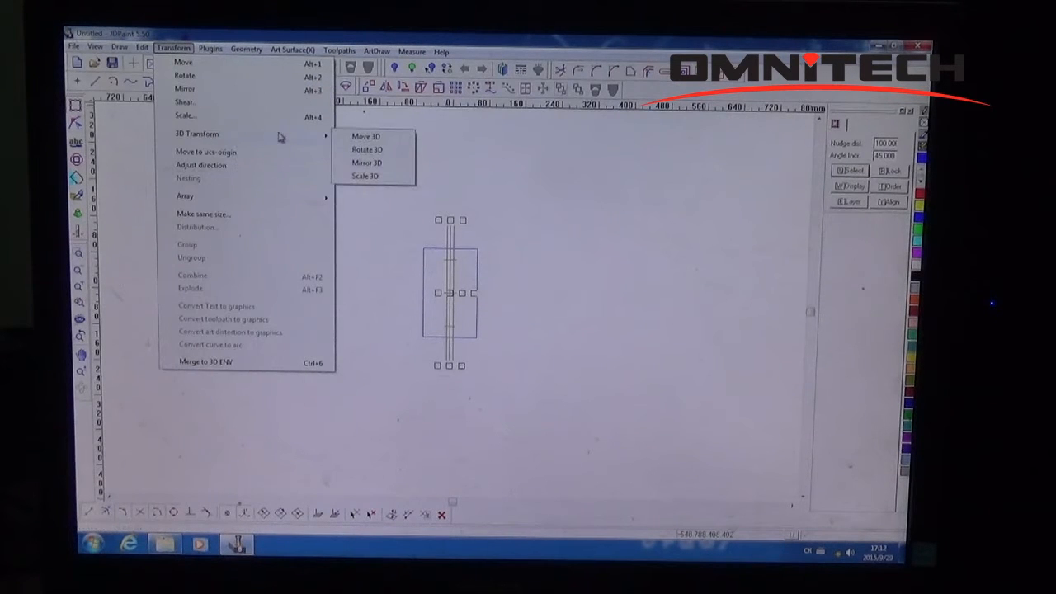
left_click(368, 151)
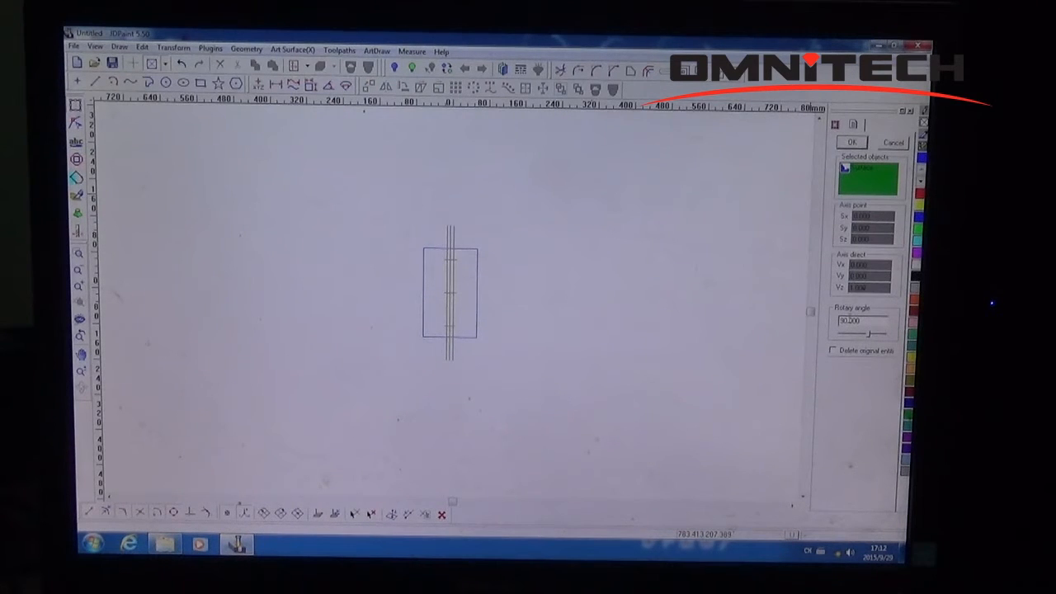
left_click(833, 350)
left_click(849, 143)
left_click_drag(339, 248, 596, 344)
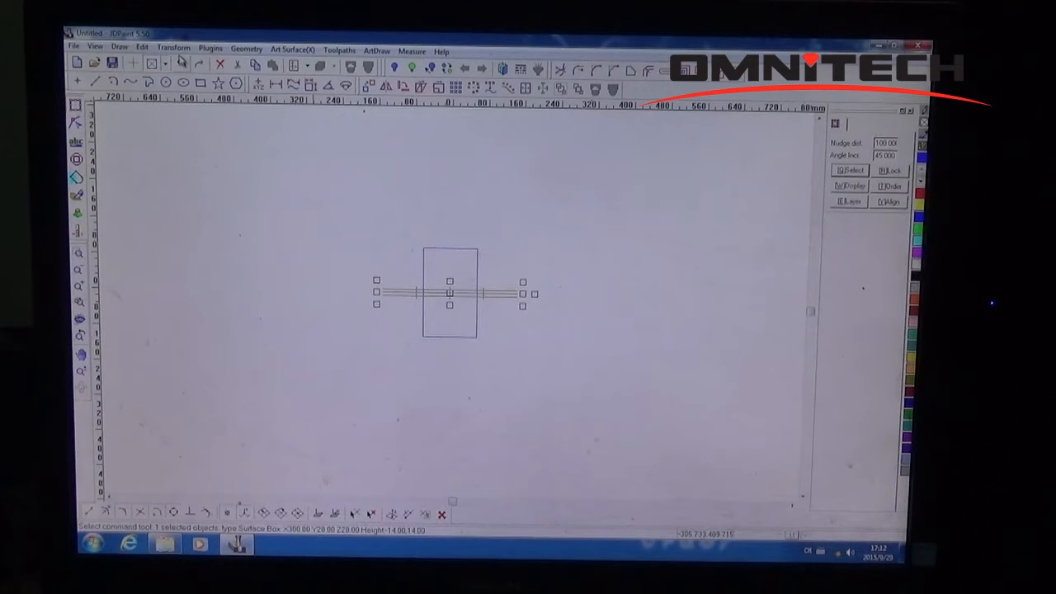
left_click(174, 47)
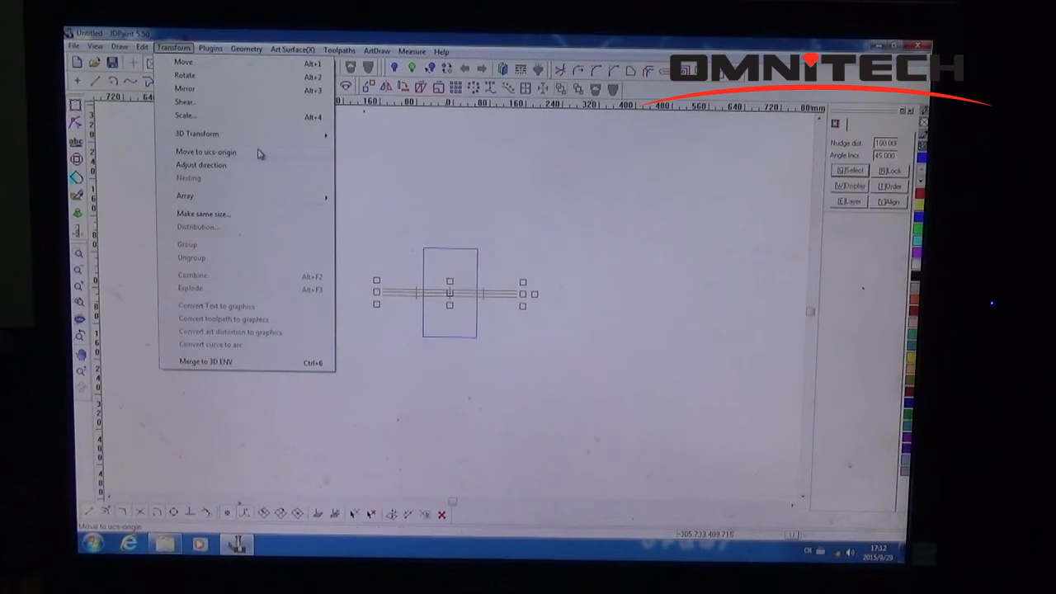
Move the horizontal model to the UCS origin and render it in Shaded (OpenGL) mode.
left_click(206, 152)
left_click(602, 263)
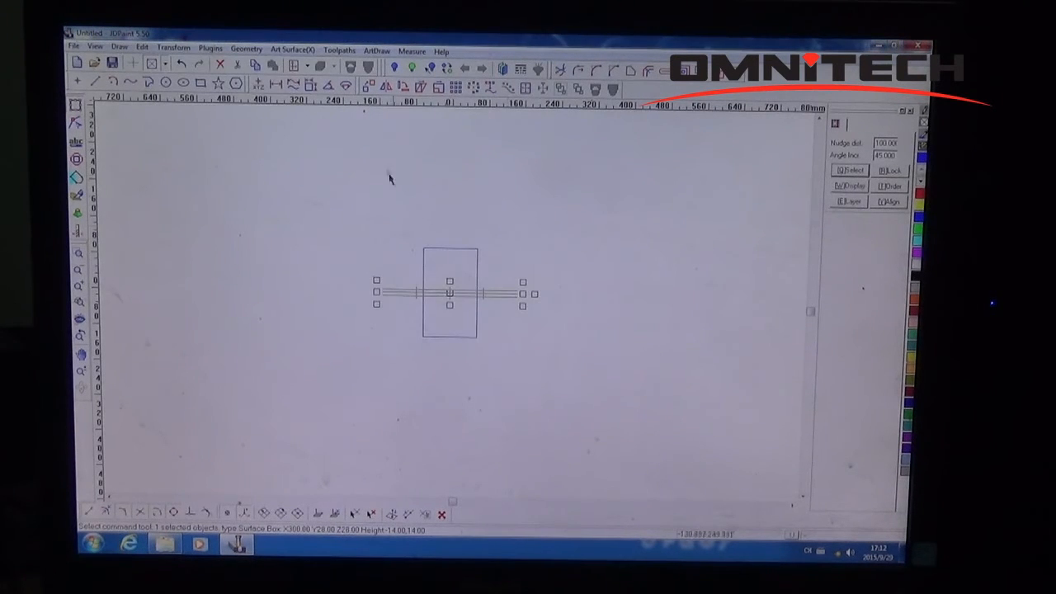
left_click(308, 66)
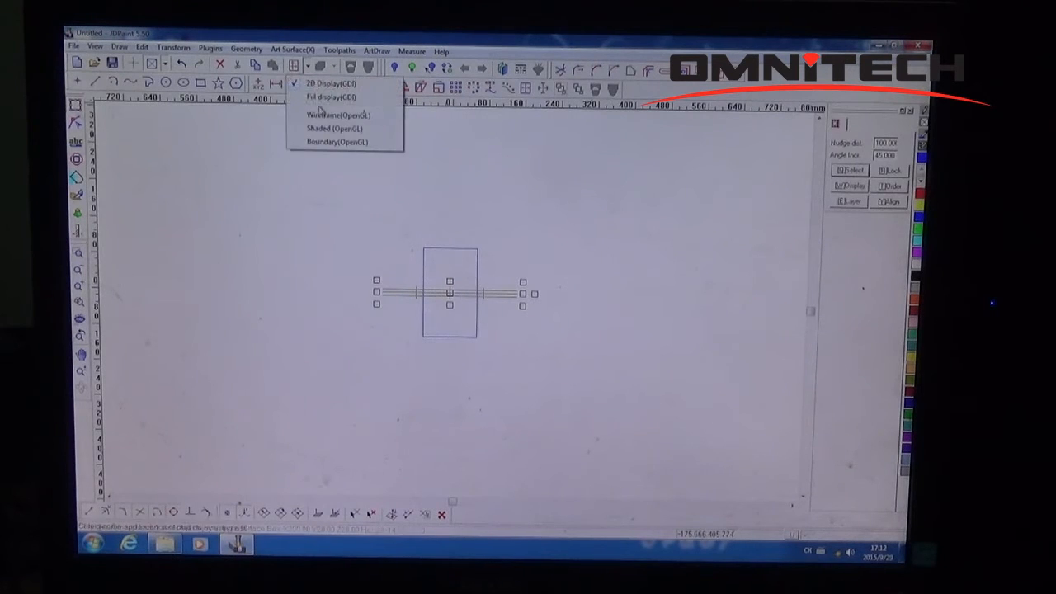
left_click(324, 128)
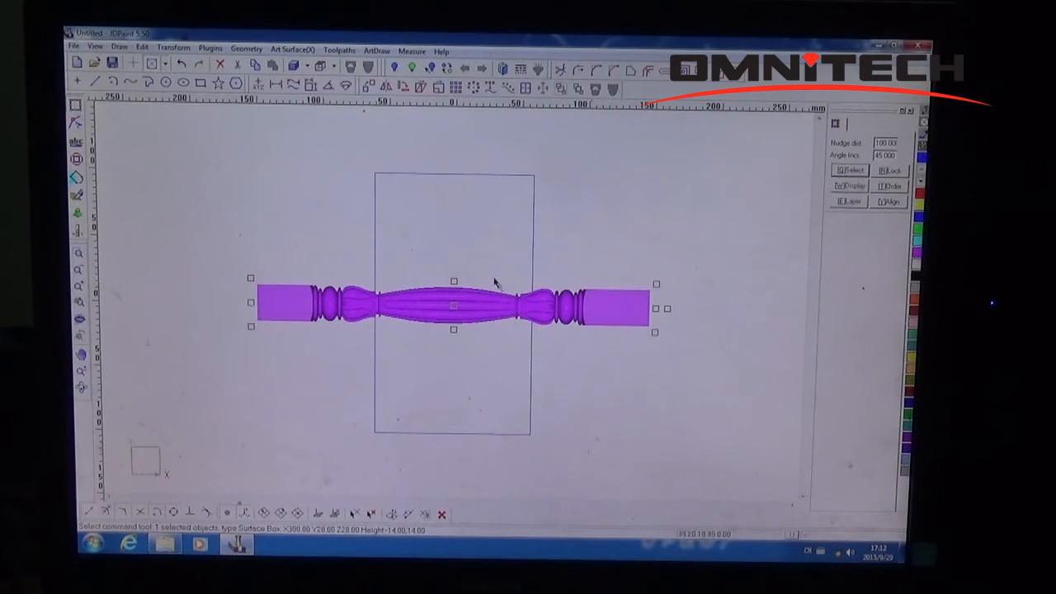
Merge the baluster into the 3D environment as a mesh surface and select it.
left_click(173, 48)
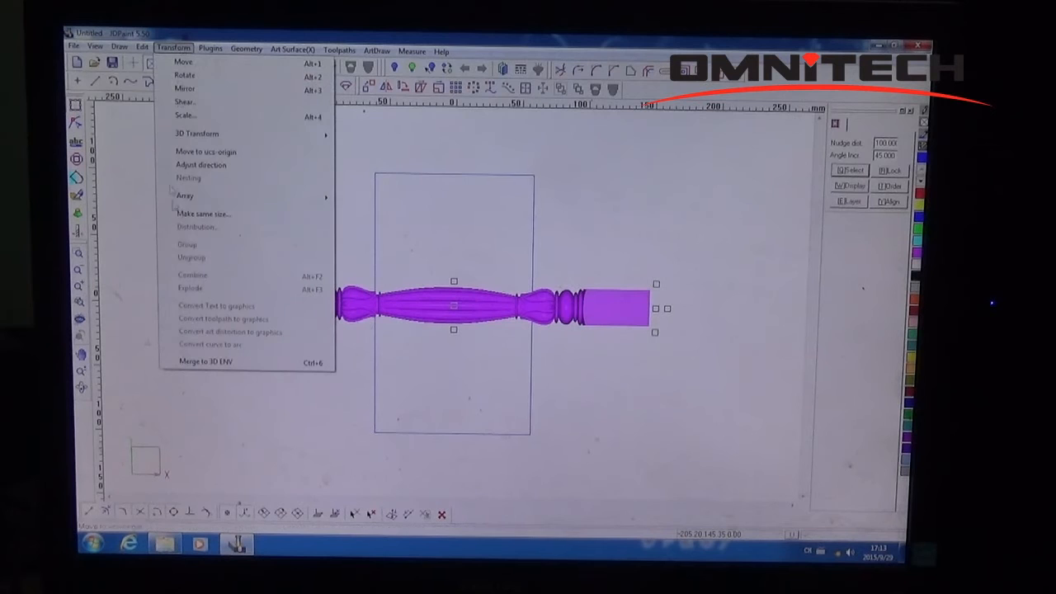
left_click(210, 361)
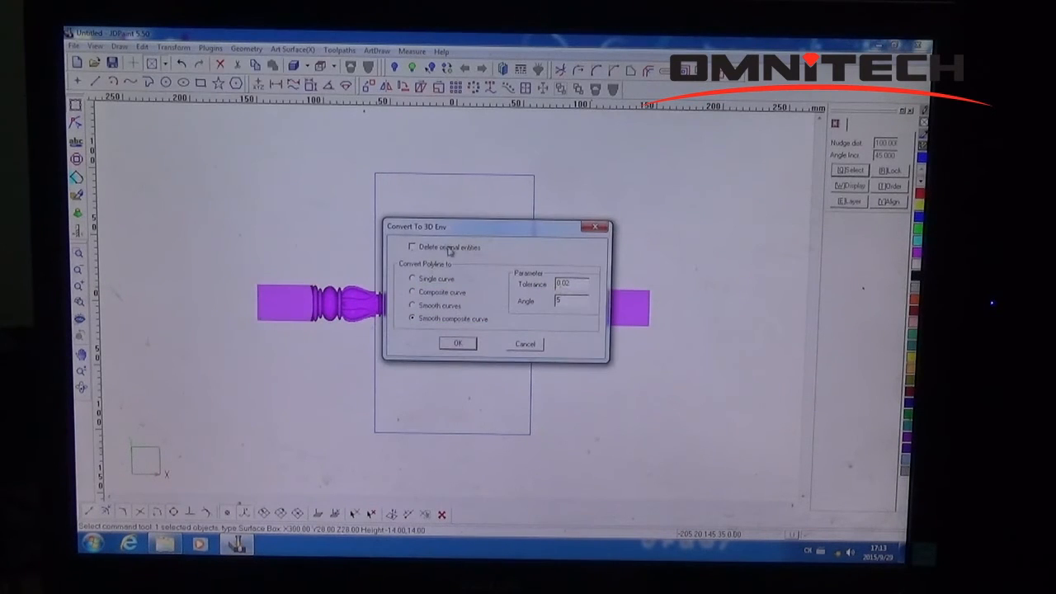
left_click(459, 345)
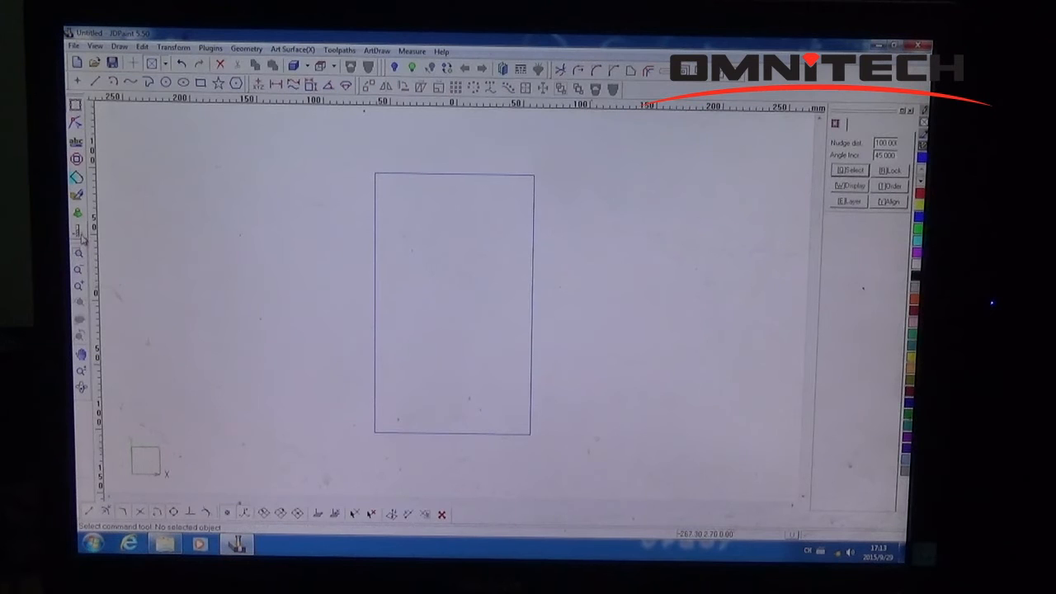
left_click_drag(185, 235, 702, 402)
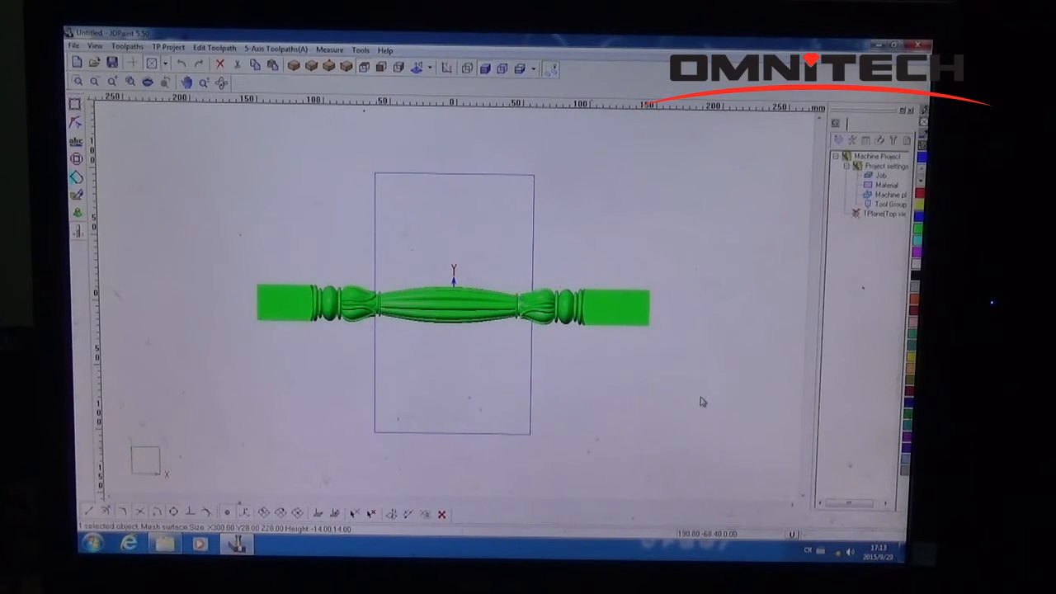
Start the multi-axis toolpath wizard with 4-Axis Rotary Milling.
left_click(276, 49)
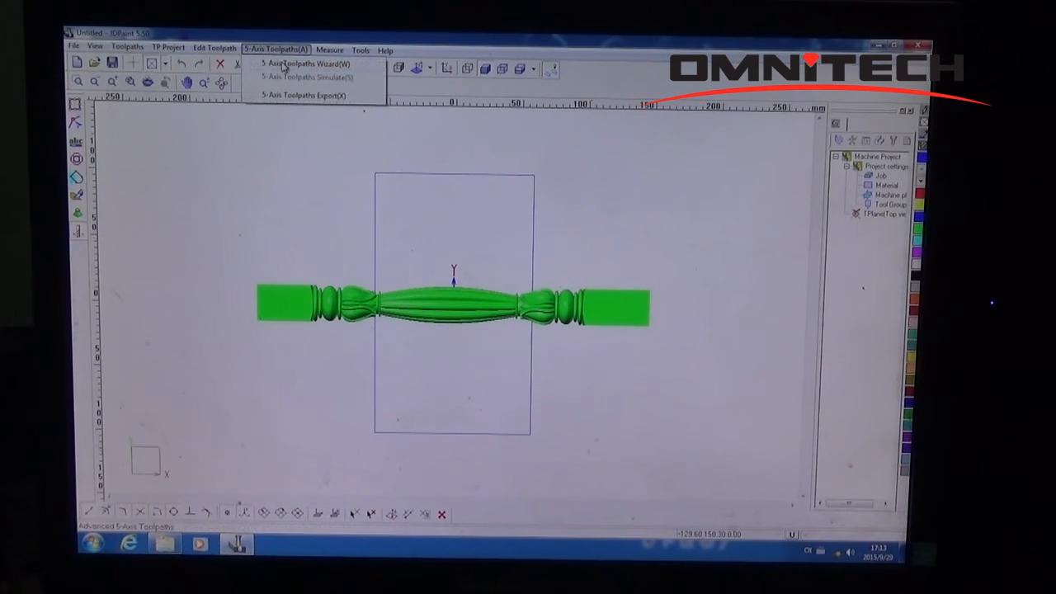
left_click(368, 254)
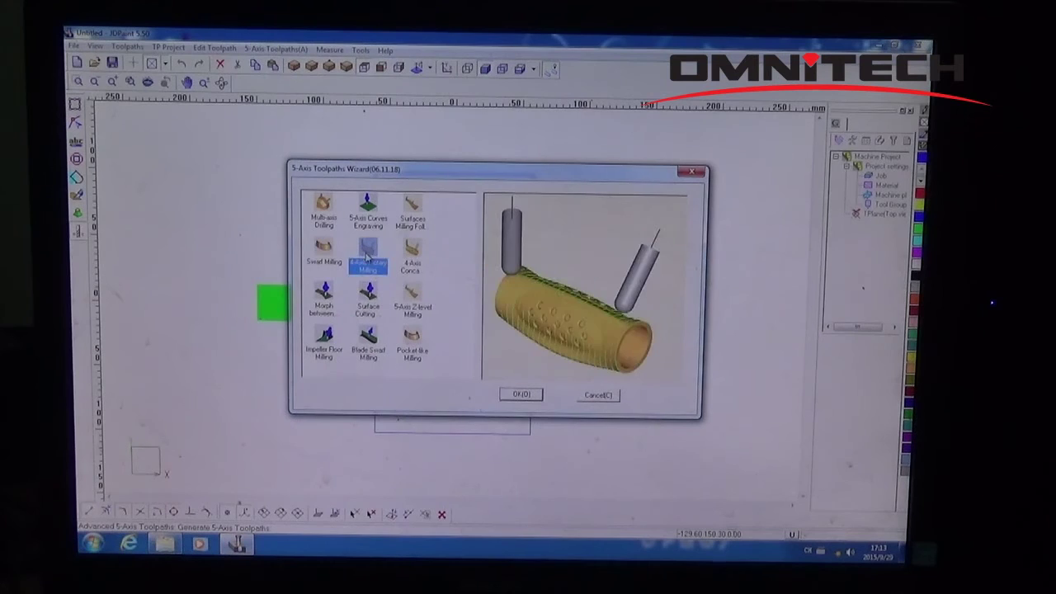
left_click(523, 395)
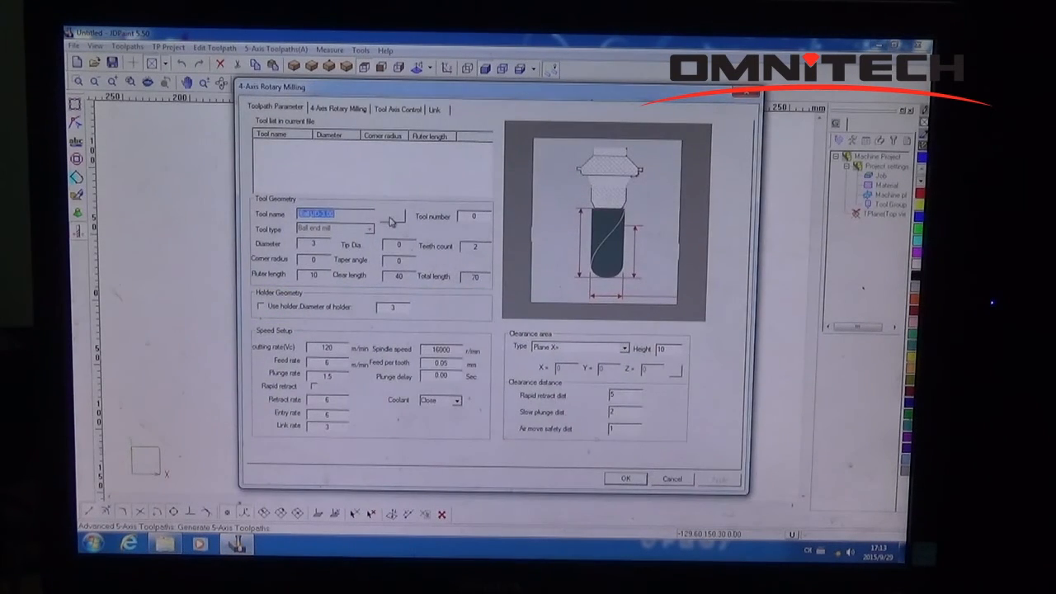
Choose the [TFlat]JD-30-0.40 taper flat end mill from the Tool Library.
left_click(392, 217)
scroll(446, 286, "down", 2)
scroll(446, 286, "down", 4)
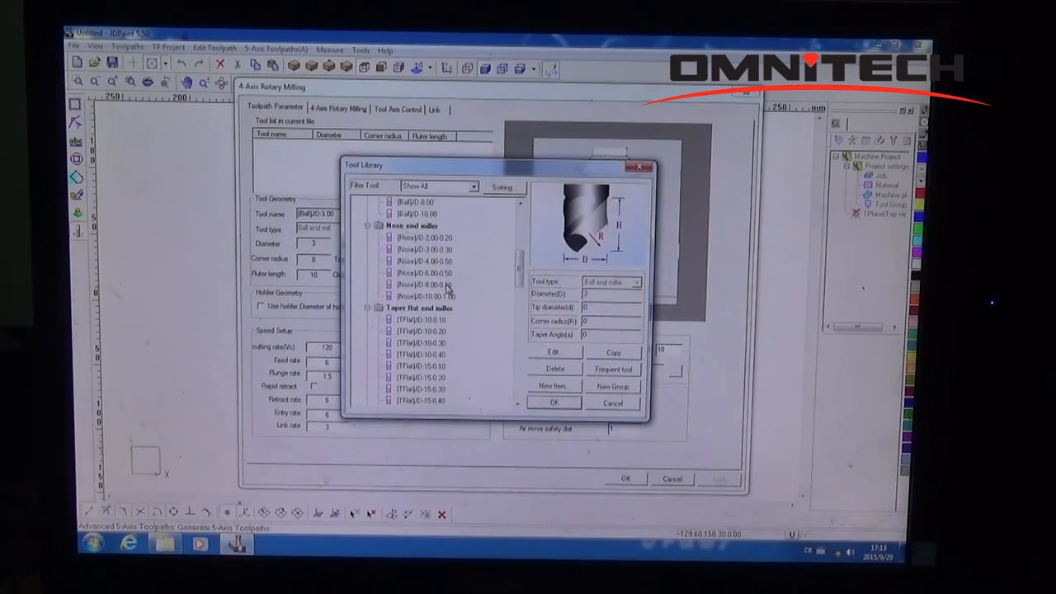
scroll(447, 287, "down", 3)
scroll(446, 286, "down", 2)
left_click(429, 343)
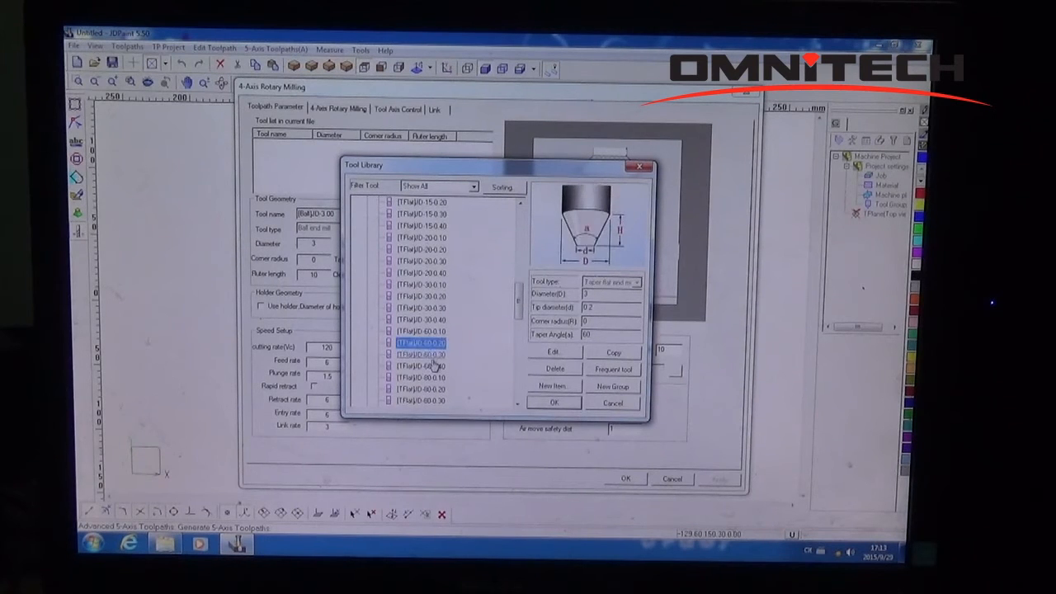
left_click(433, 365)
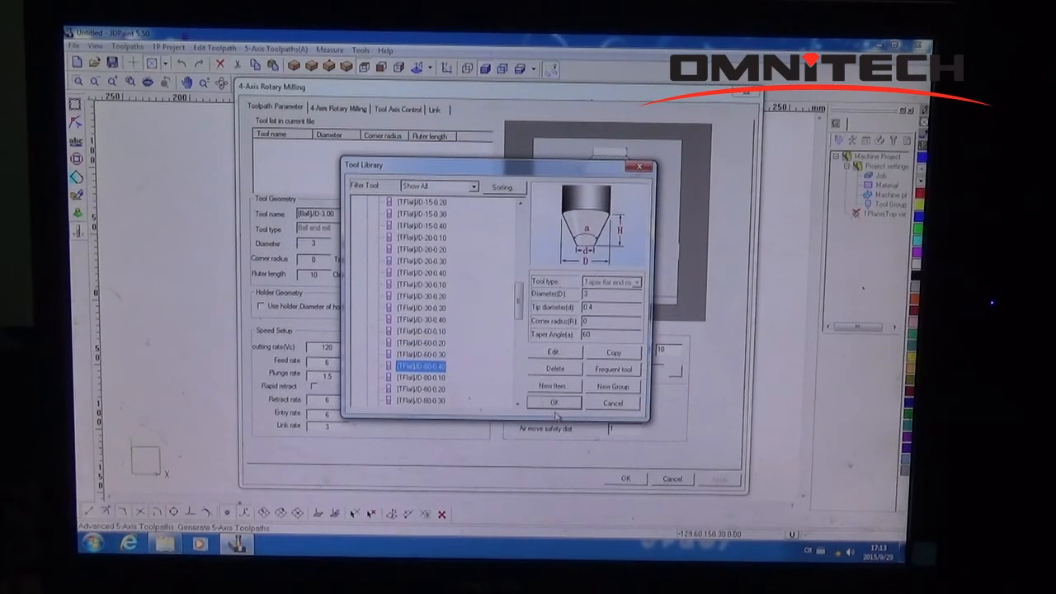
left_click(435, 320)
left_click(558, 404)
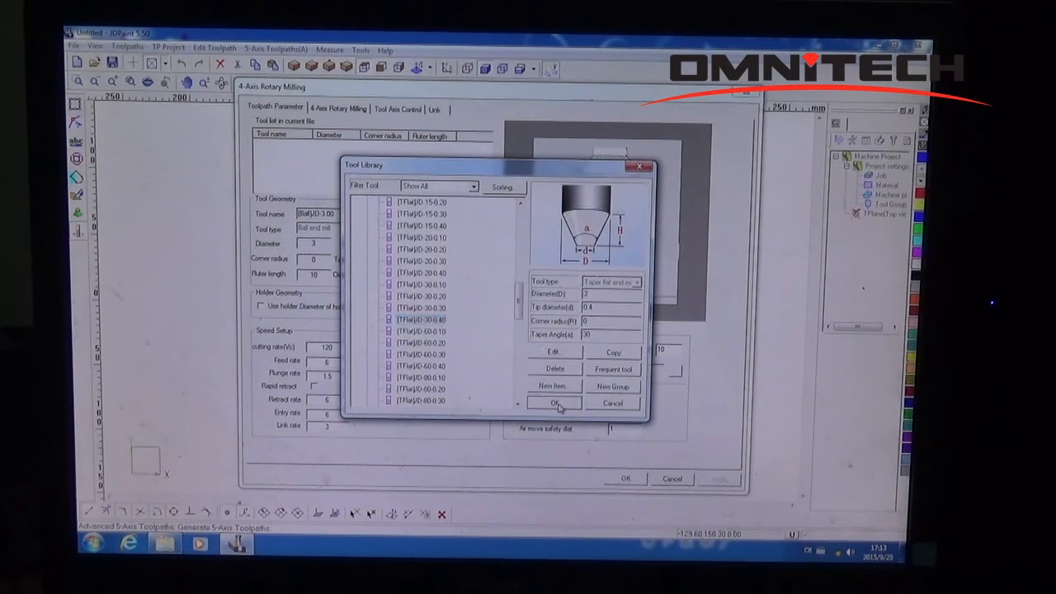
Set the clearance area type to Plane Z+.
left_click(612, 350)
left_click(609, 378)
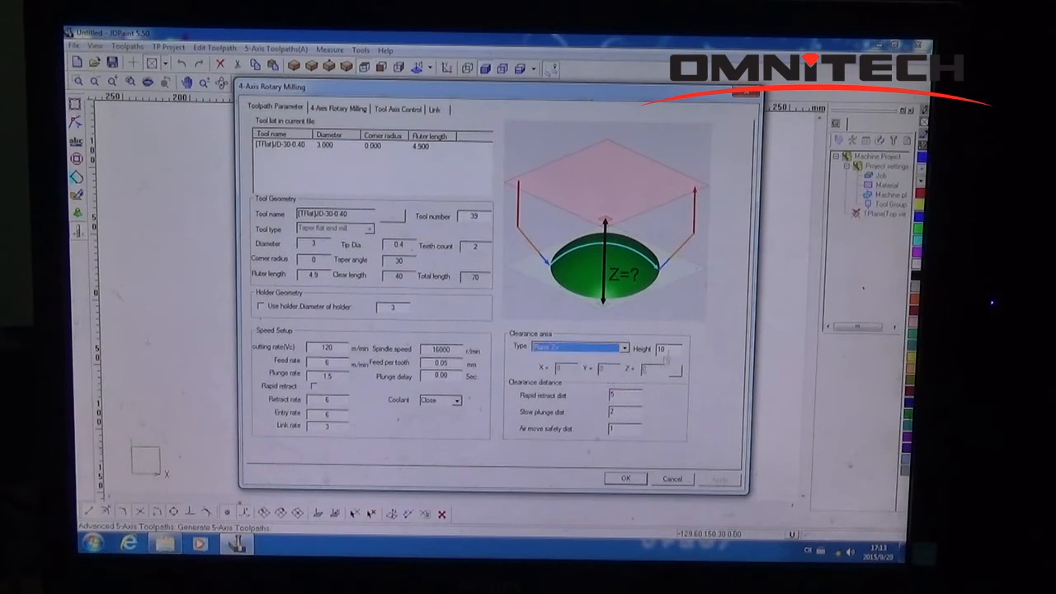
left_click(670, 349)
type("1")
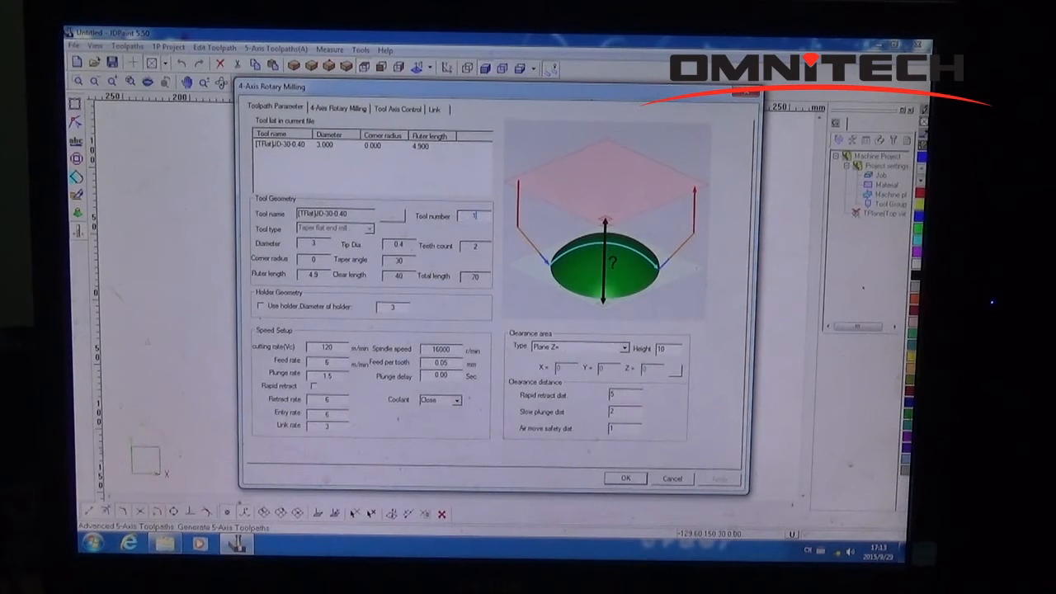
Pick the baluster as the drive surface for rotary milling.
left_click(338, 108)
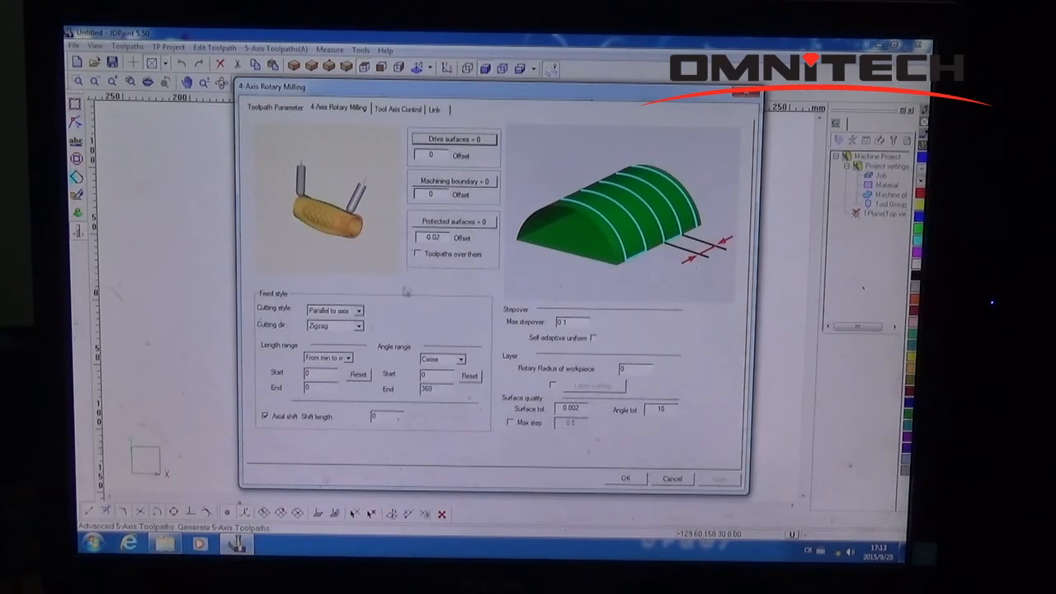
left_click(430, 141)
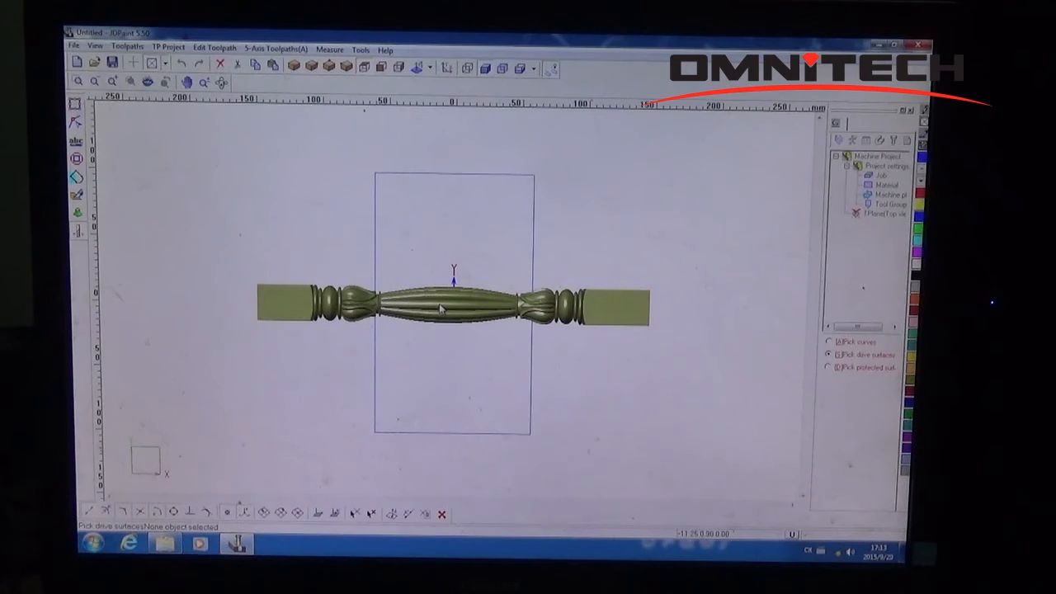
left_click(450, 312)
right_click(450, 312)
left_click(452, 312)
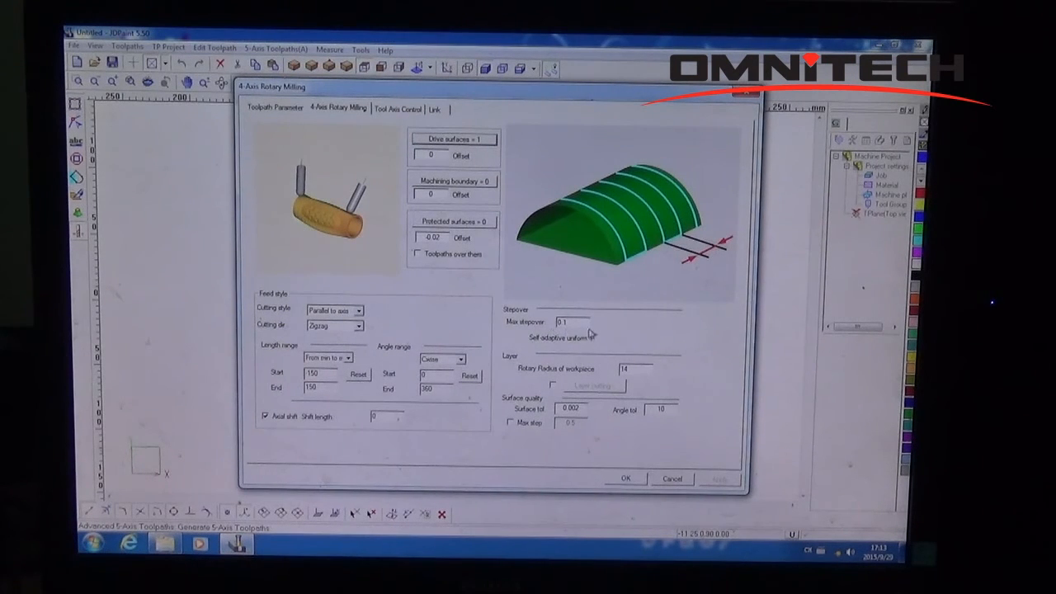
Set max stepover to 0.2 with cutting style Parallel to axis.
double_click(564, 321)
type("0.2")
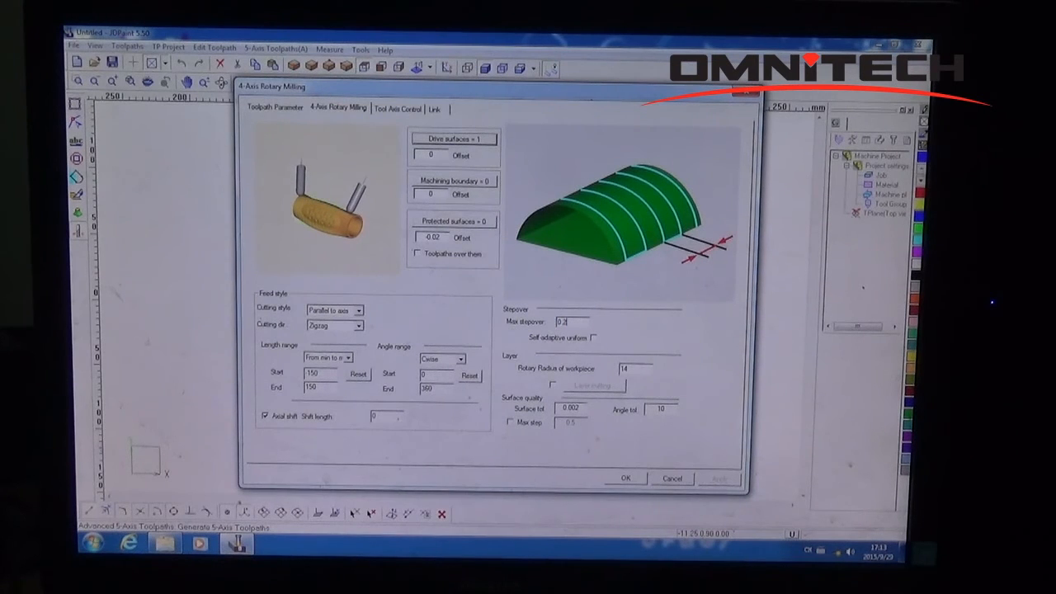
left_click(359, 311)
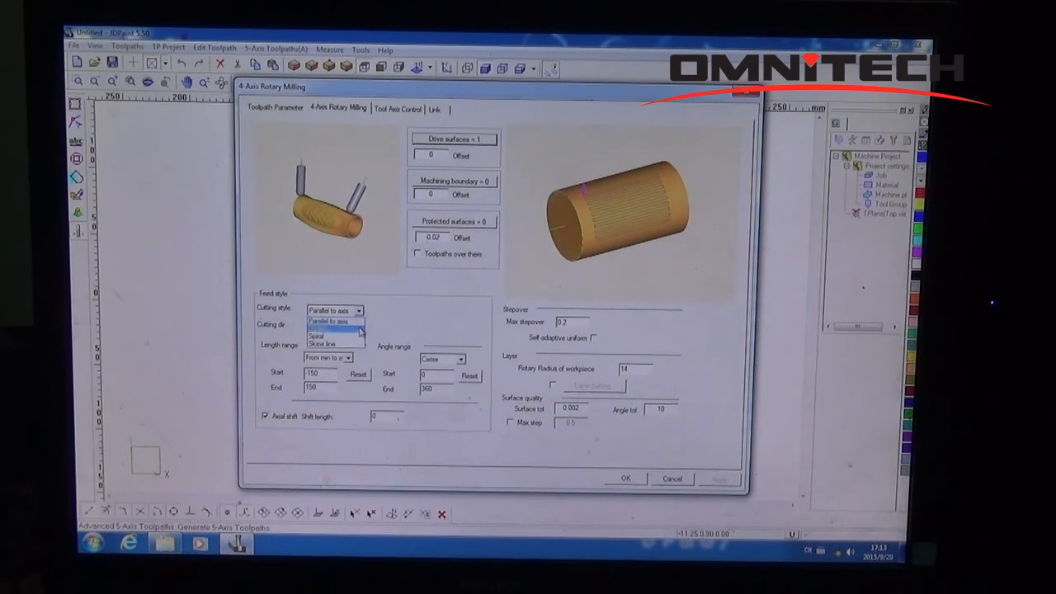
left_click(334, 321)
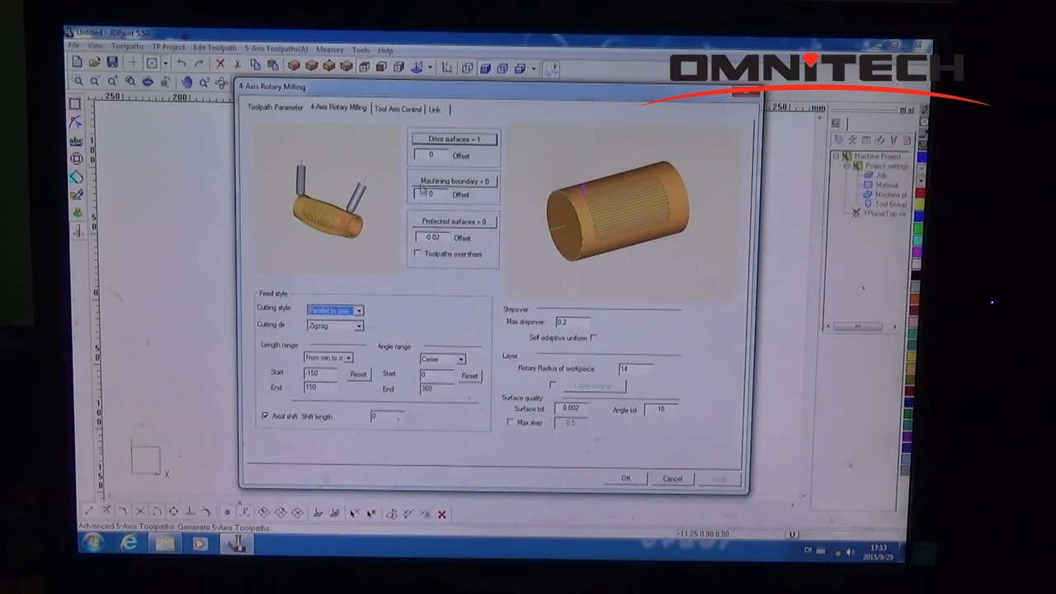
left_click(397, 110)
Set tool axis to 4 Axis, Normal to Surface, nose At center, and calculate the toolpath.
left_click(402, 128)
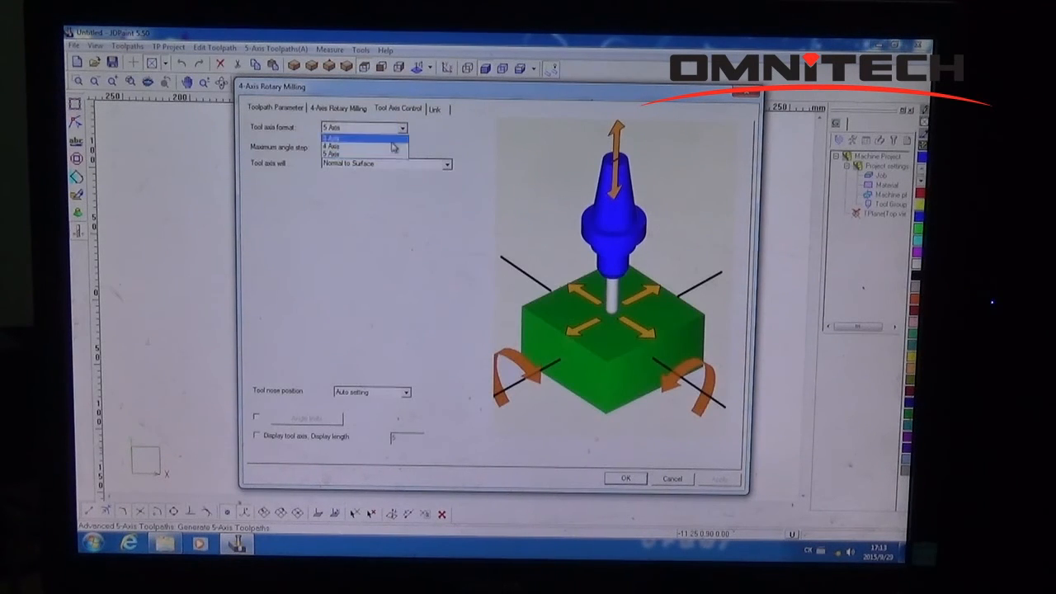
left_click(359, 144)
left_click(433, 164)
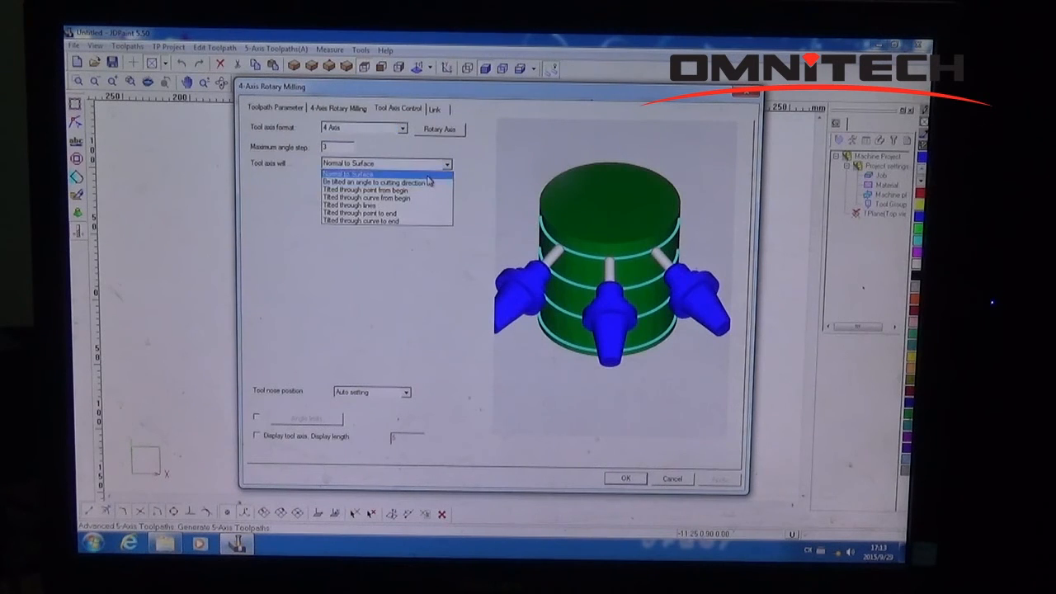
left_click(424, 175)
left_click(406, 393)
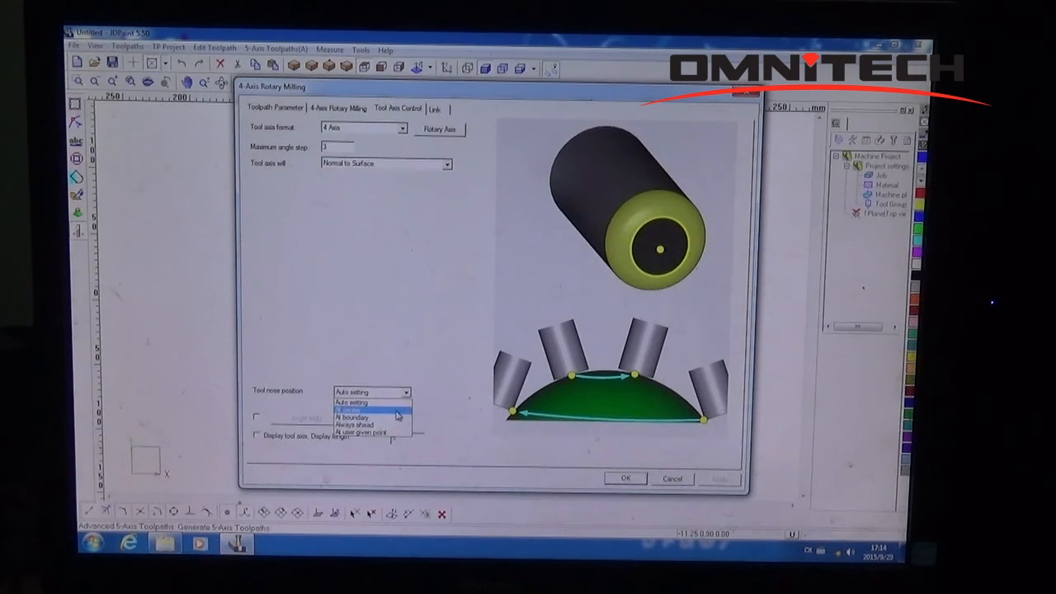
left_click(387, 407)
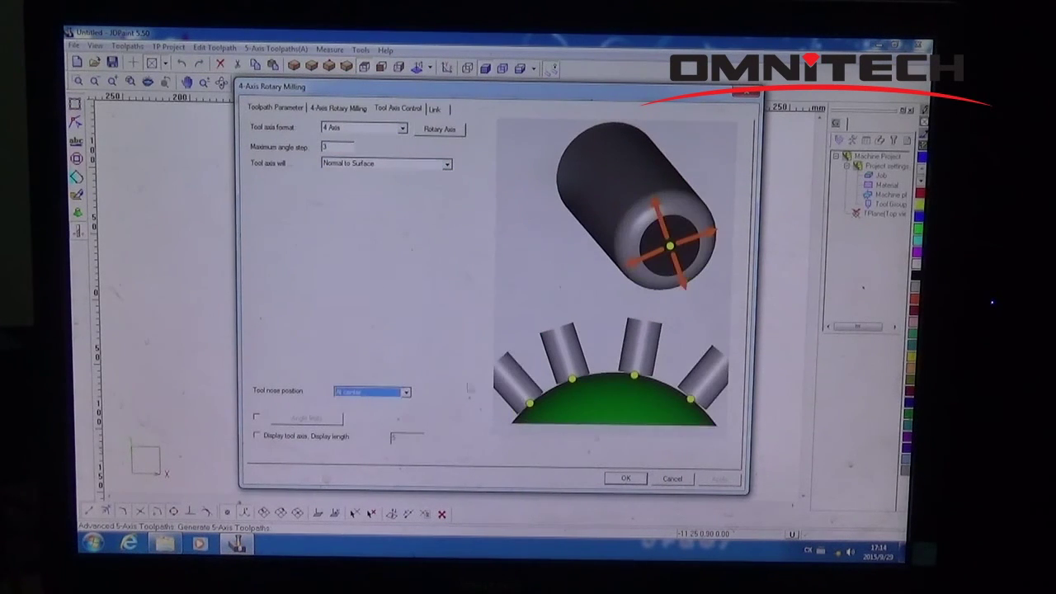
left_click(625, 479)
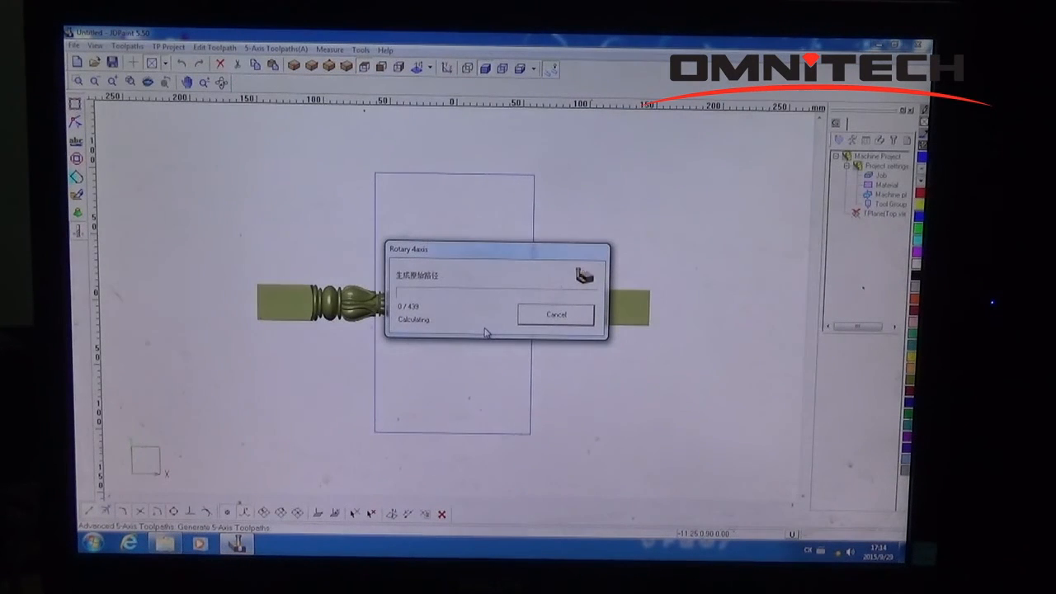